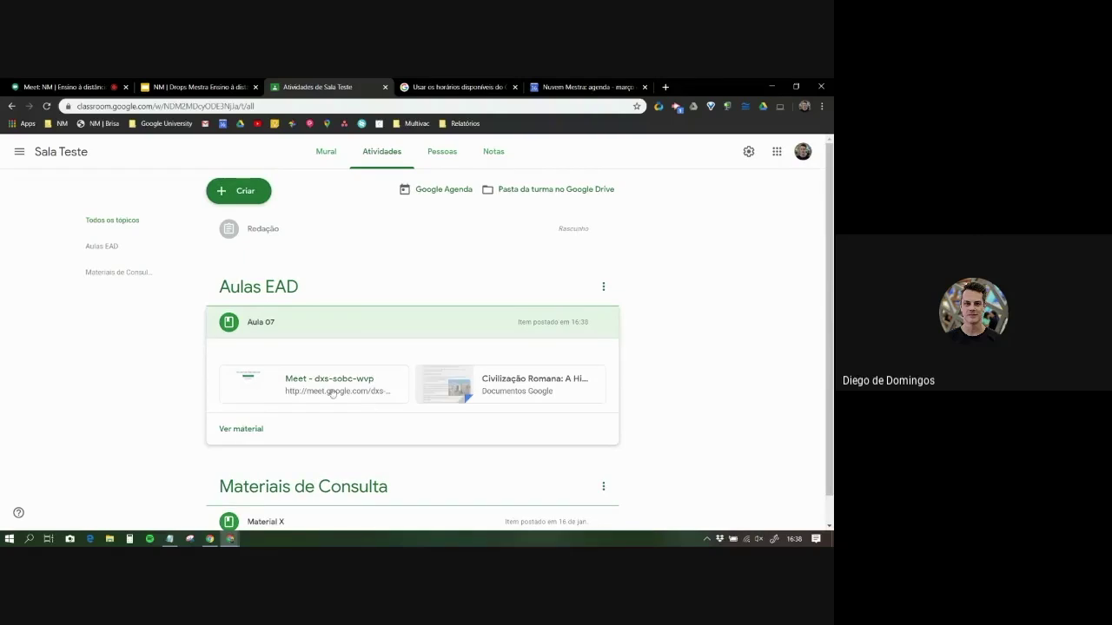
# Join the Meet call linked in the Aula 07 material with the camera and microphone turned off
pyautogui.click(307, 388)
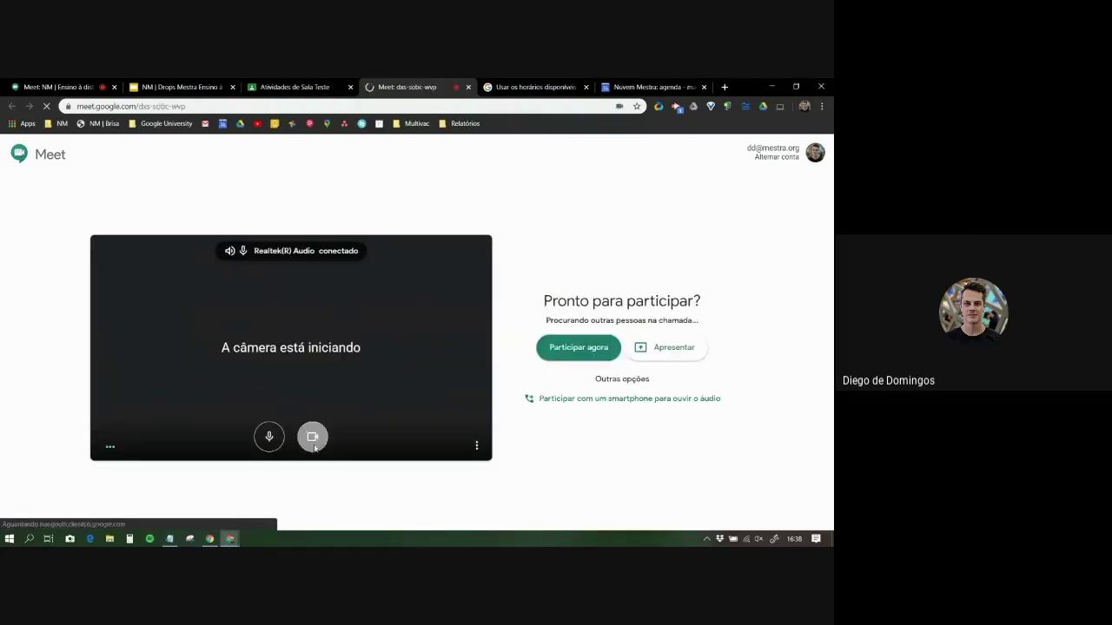
pyautogui.click(313, 437)
pyautogui.click(266, 439)
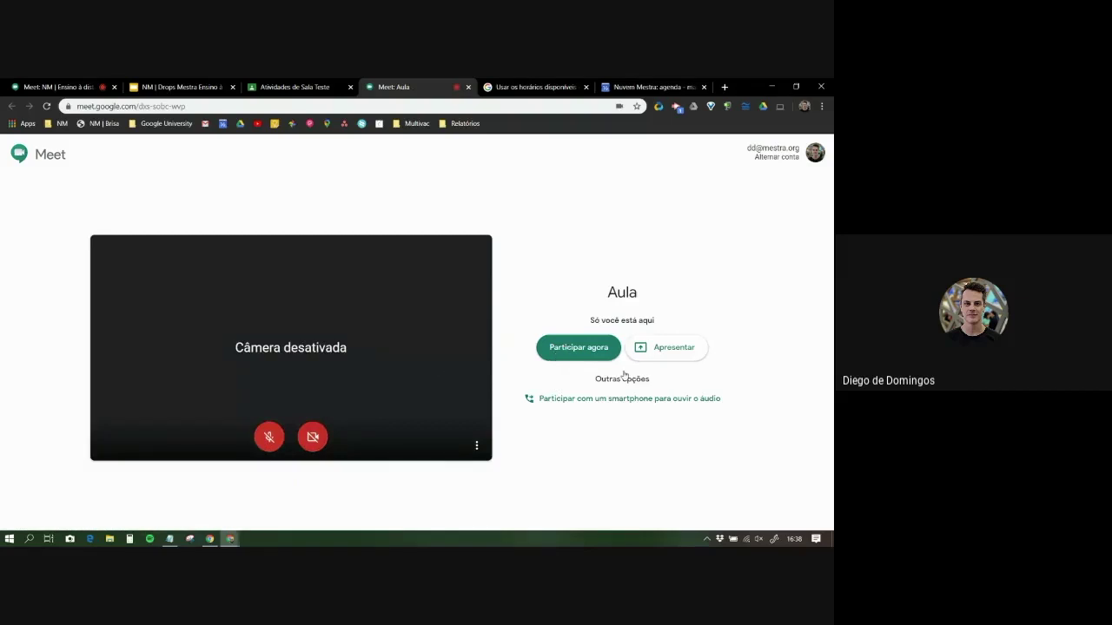
pyautogui.click(577, 347)
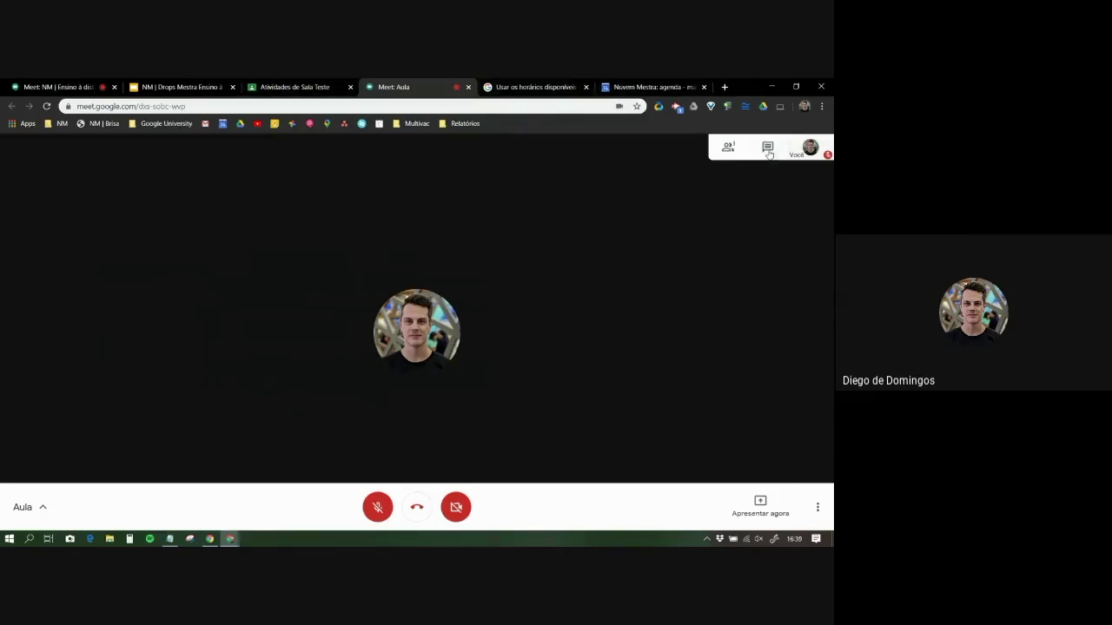
# Check the class activities page, return to the Aula call and show where its meeting recording option is found
pyautogui.click(291, 87)
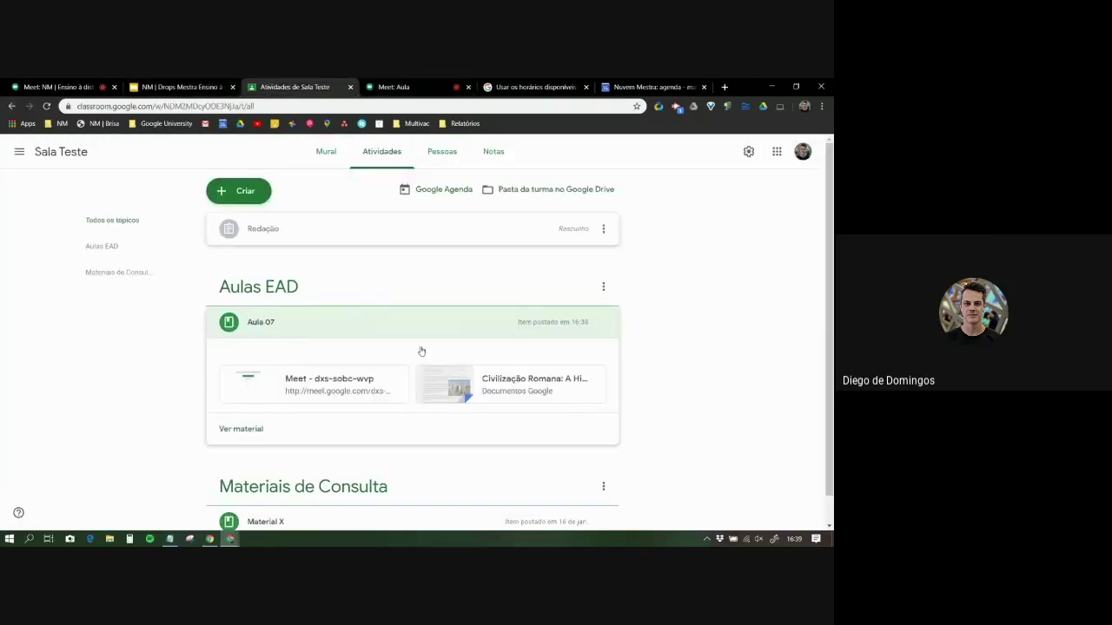
pyautogui.click(403, 86)
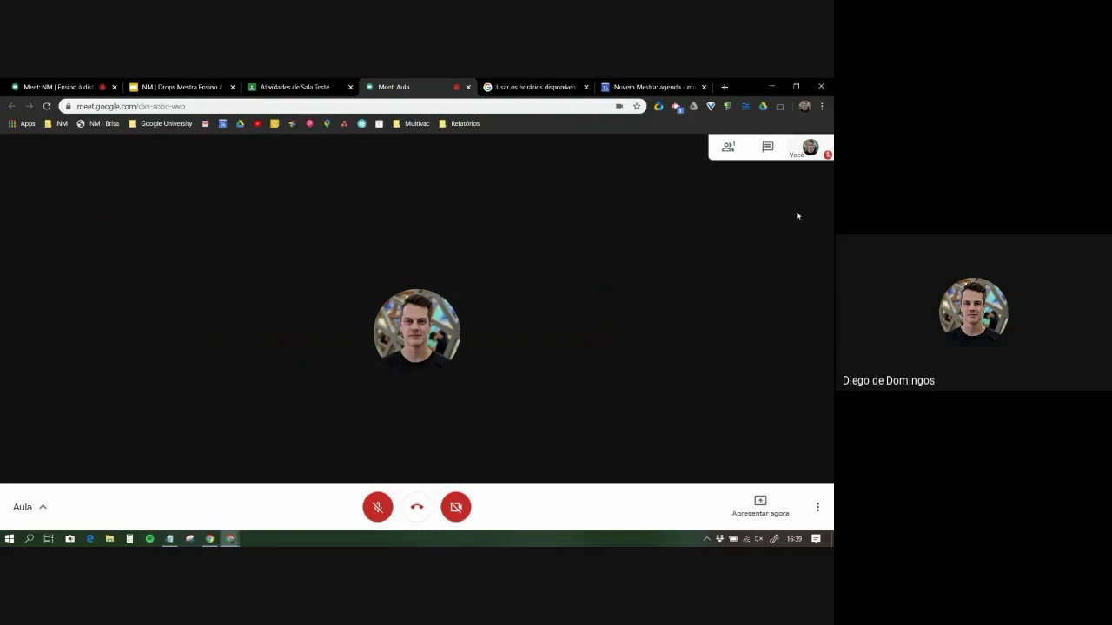
pyautogui.click(819, 507)
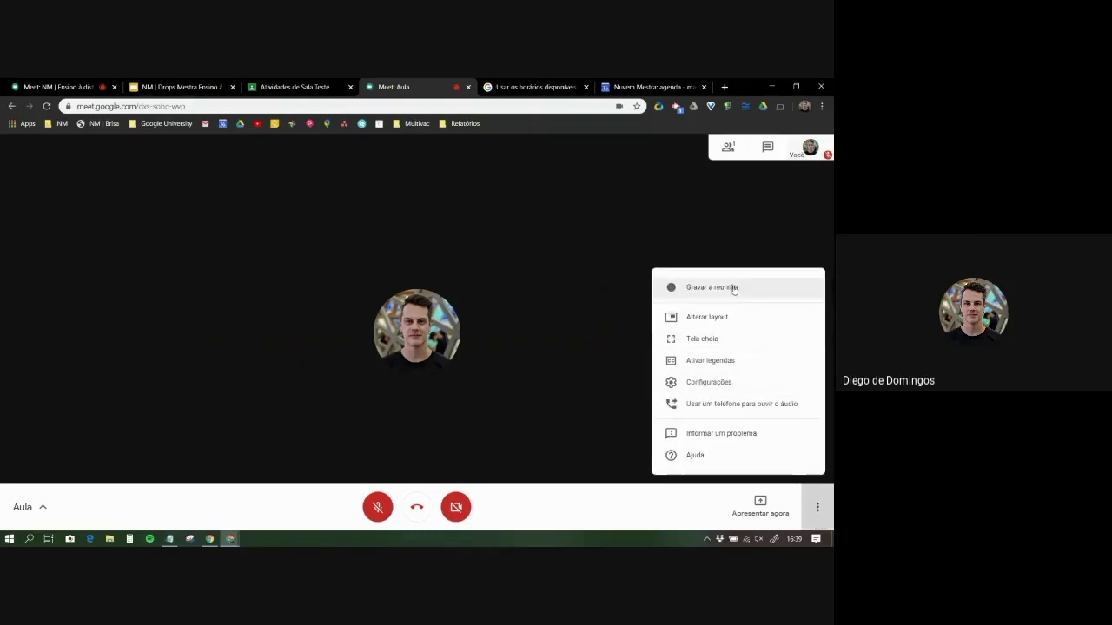
pyautogui.click(429, 212)
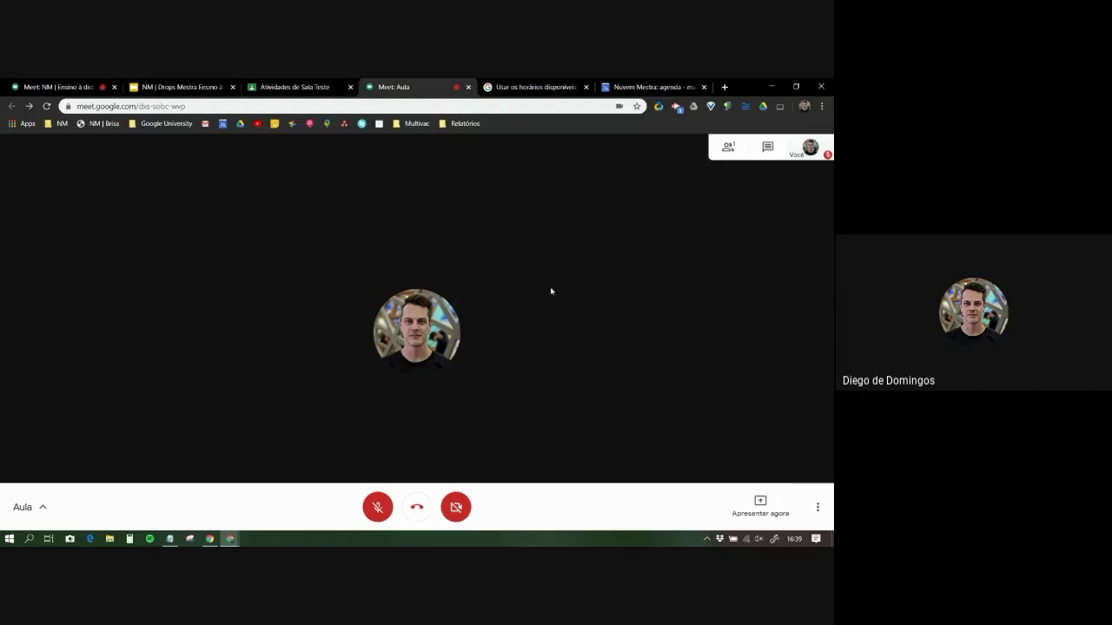
pyautogui.click(825, 501)
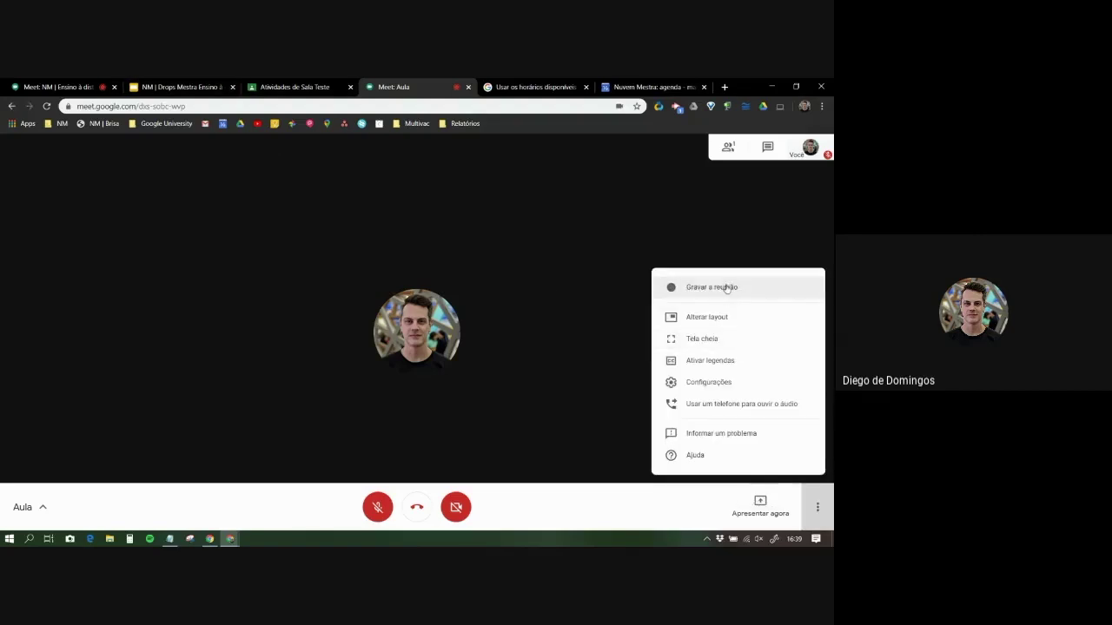
pyautogui.click(518, 242)
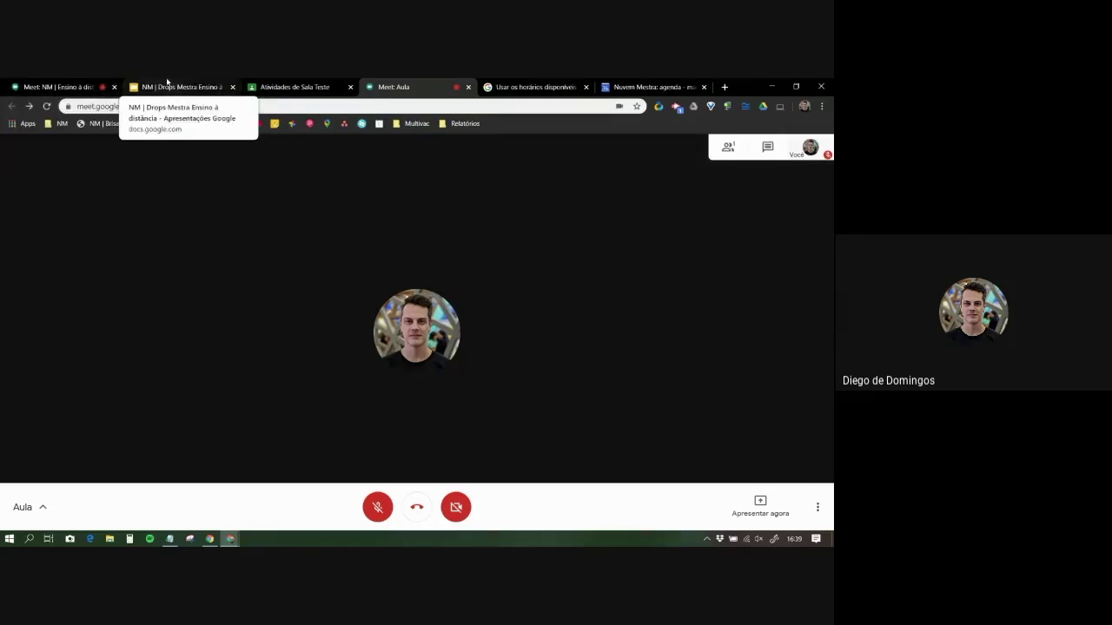
# Return to the Sala Teste activities and open the Aula 07 material for editing
pyautogui.click(278, 86)
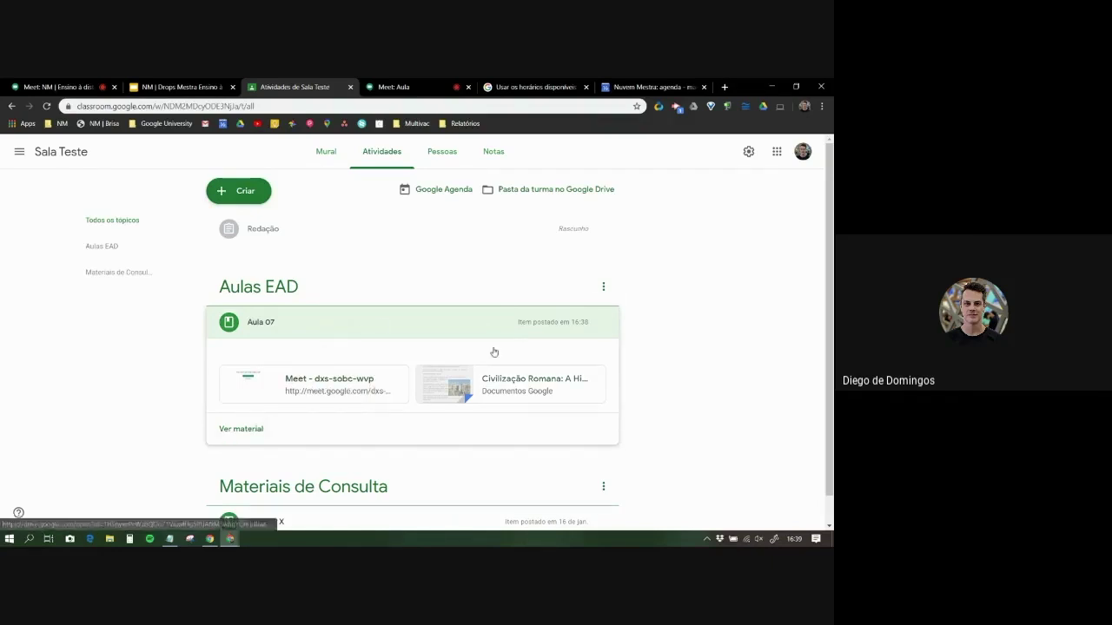
pyautogui.click(604, 322)
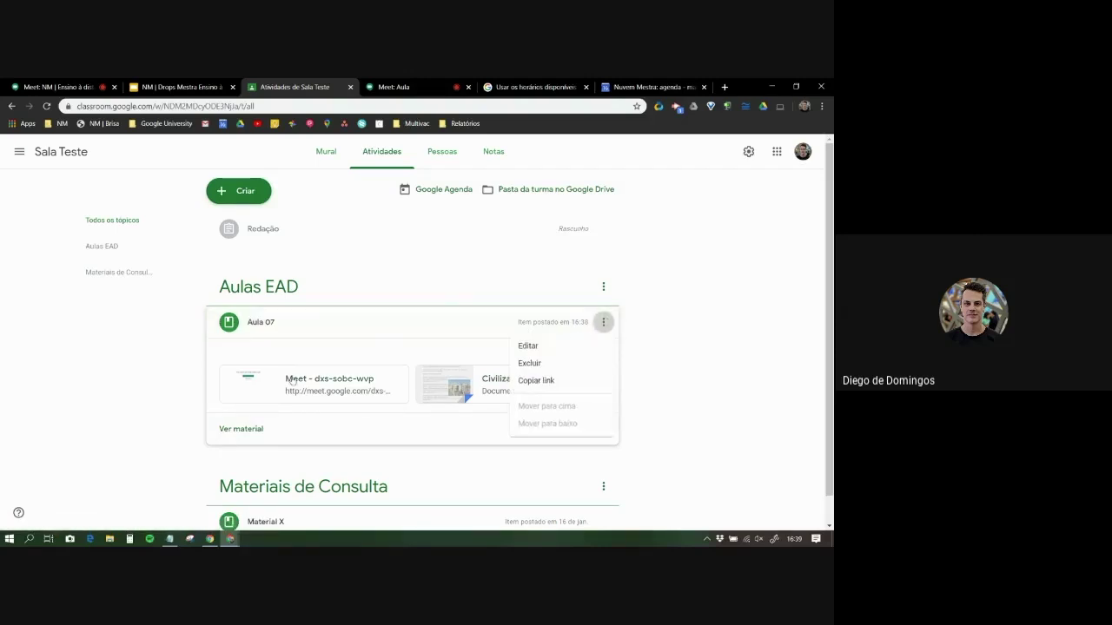
pyautogui.click(556, 347)
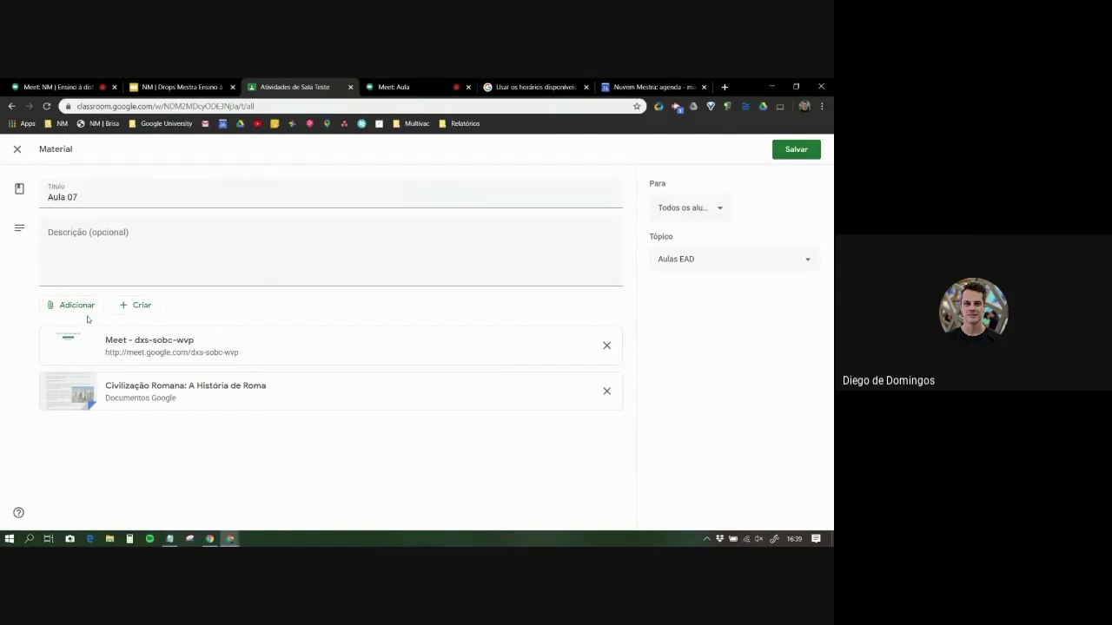
# Browse the Meu Drive folders in the Google Drive attachment picker for the Meet recordings folder
pyautogui.click(80, 311)
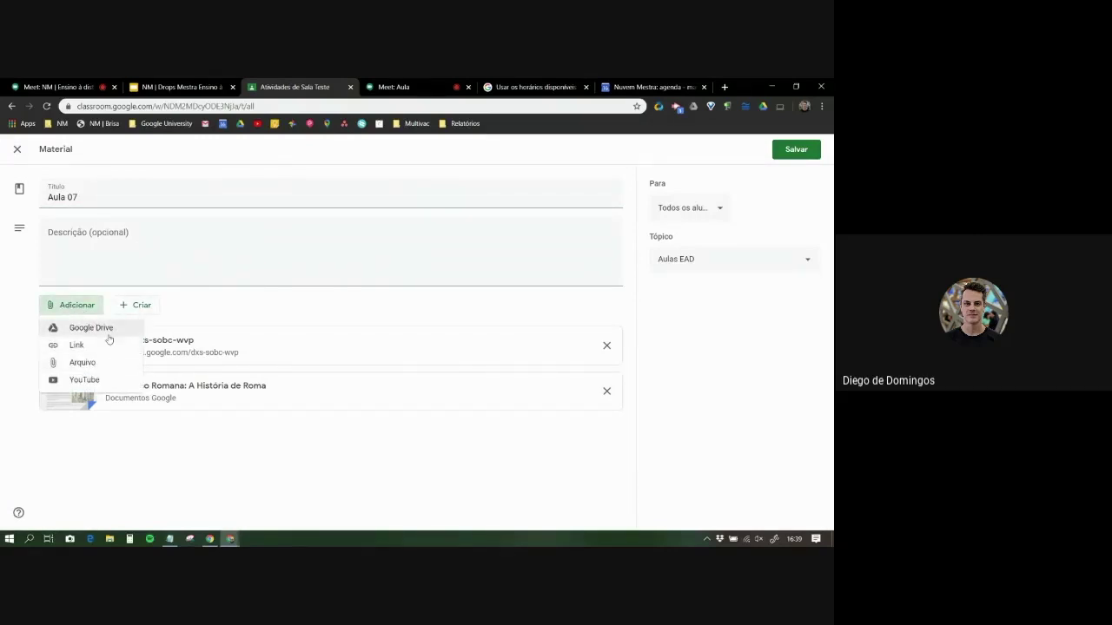
pyautogui.click(101, 334)
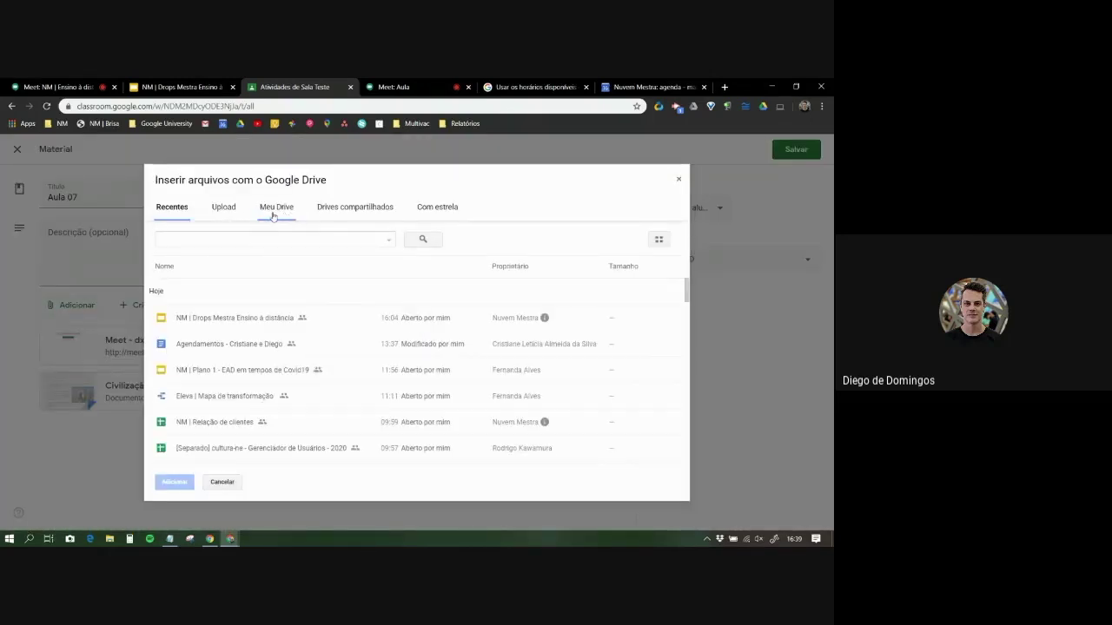
pyautogui.click(273, 216)
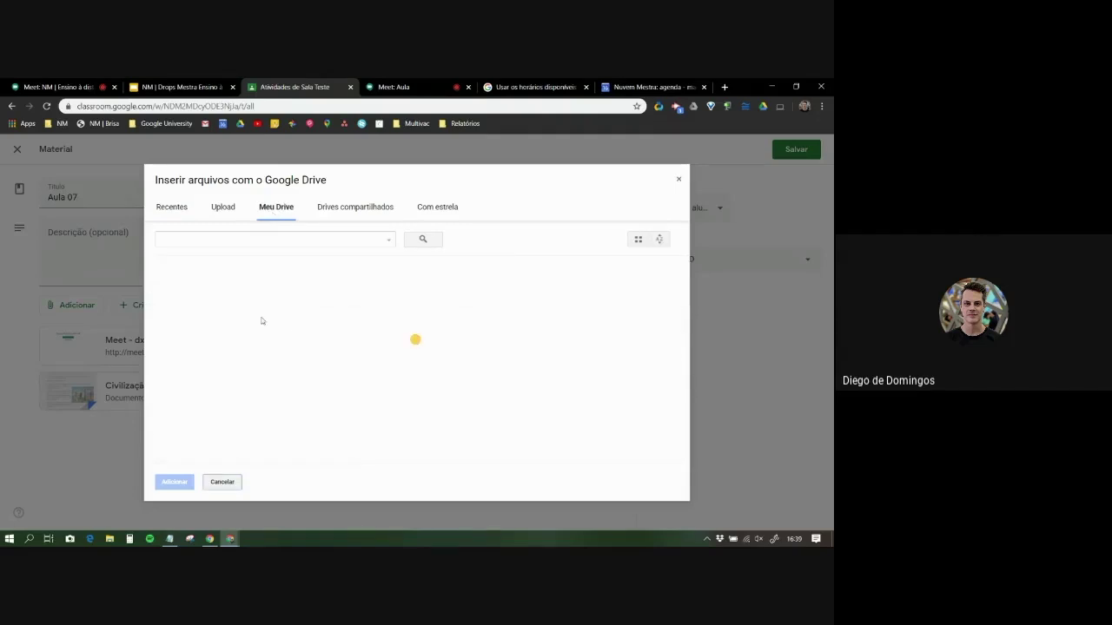
pyautogui.scroll(-1, 337, 331)
pyautogui.scroll(2, 335, 330)
pyautogui.scroll(-2, 333, 323)
pyautogui.scroll(-1, 313, 347)
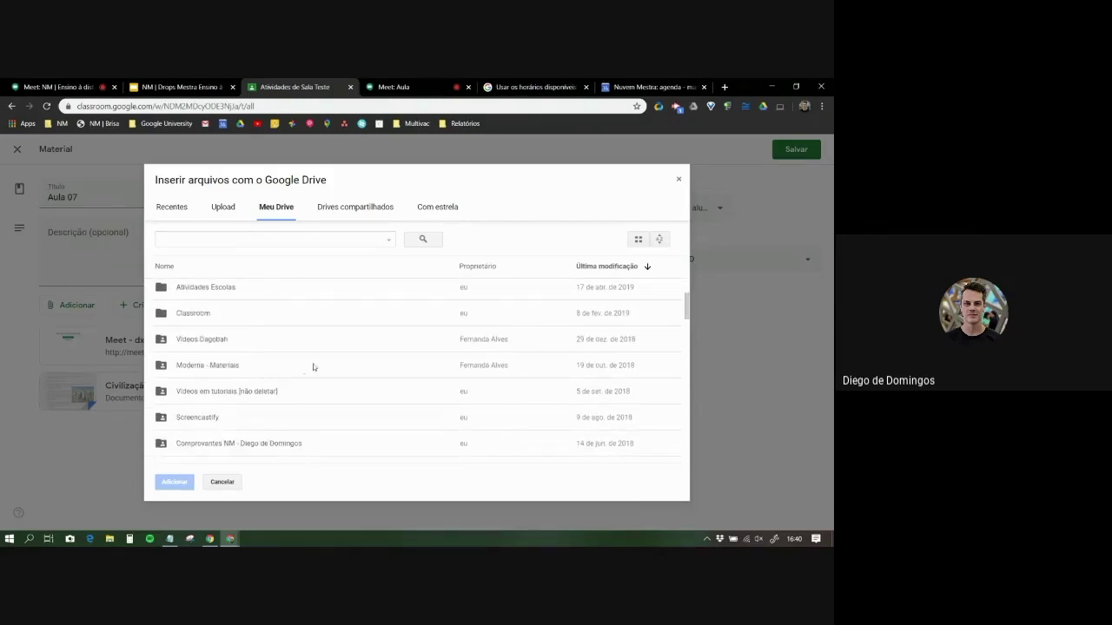
pyautogui.scroll(-2, 254, 348)
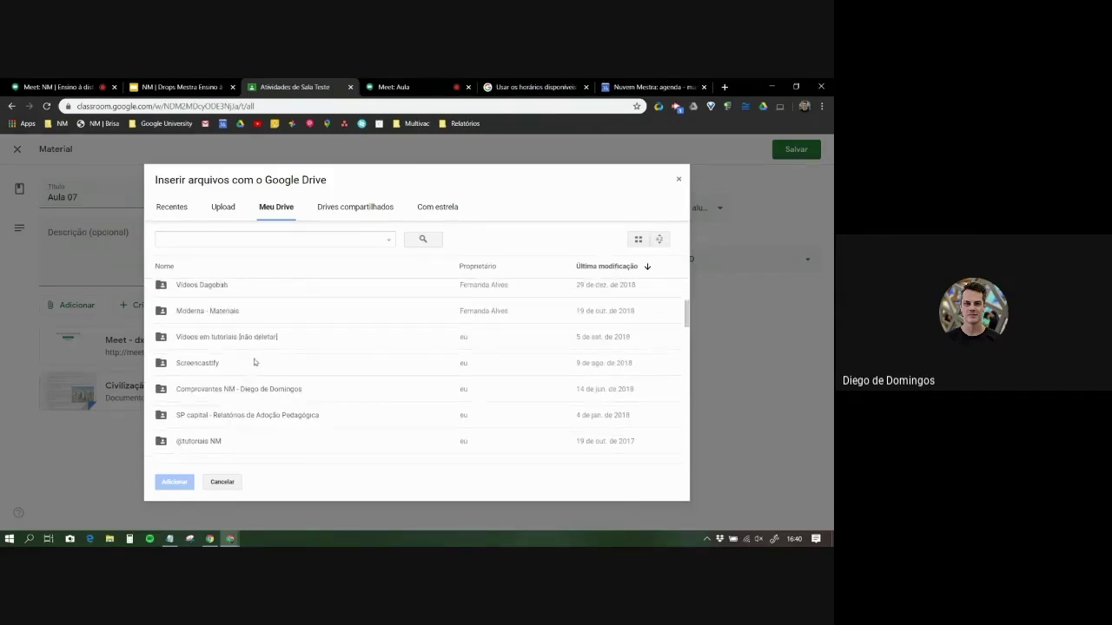
pyautogui.scroll(-1, 252, 382)
pyautogui.scroll(-1, 247, 382)
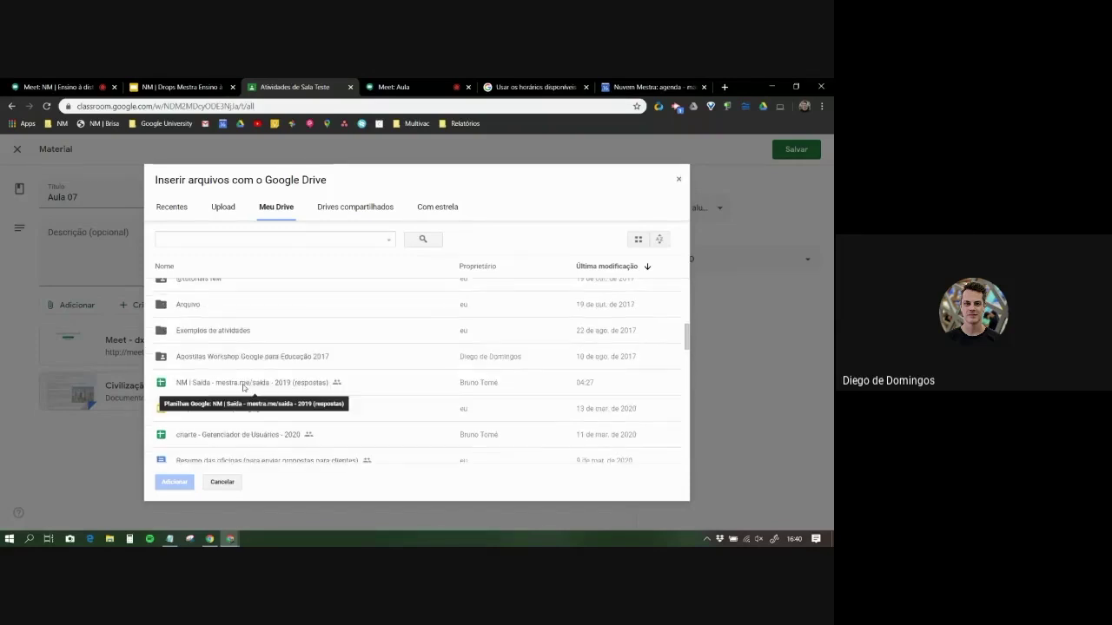
pyautogui.scroll(5, 287, 339)
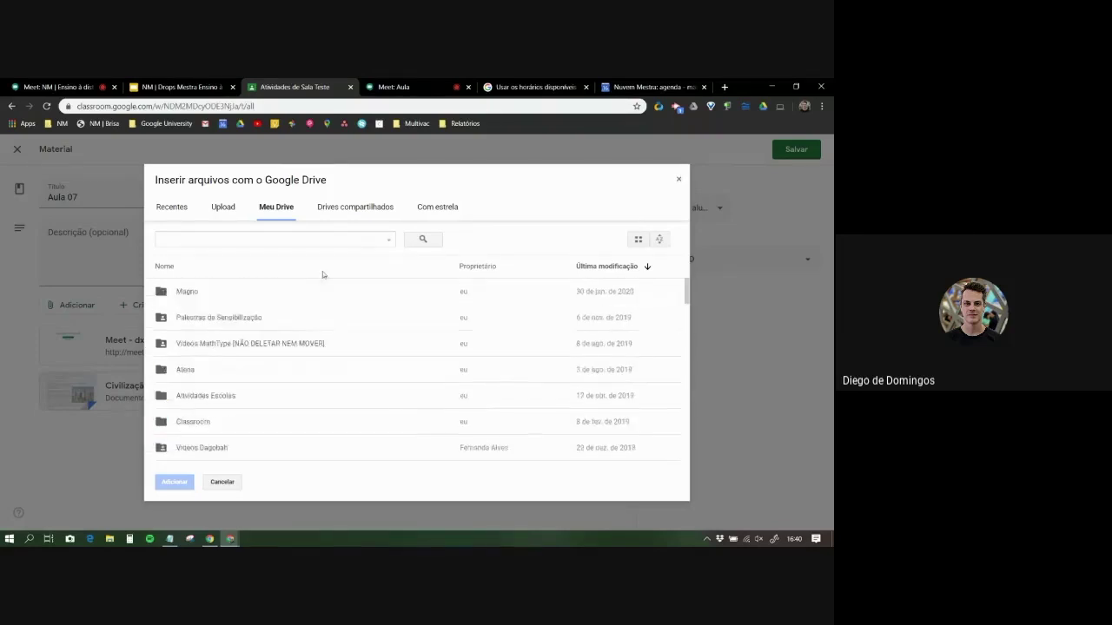
# Sort the Meu Drive contents by name, look through the folders for the recordings, and cancel the file selection
pyautogui.click(185, 218)
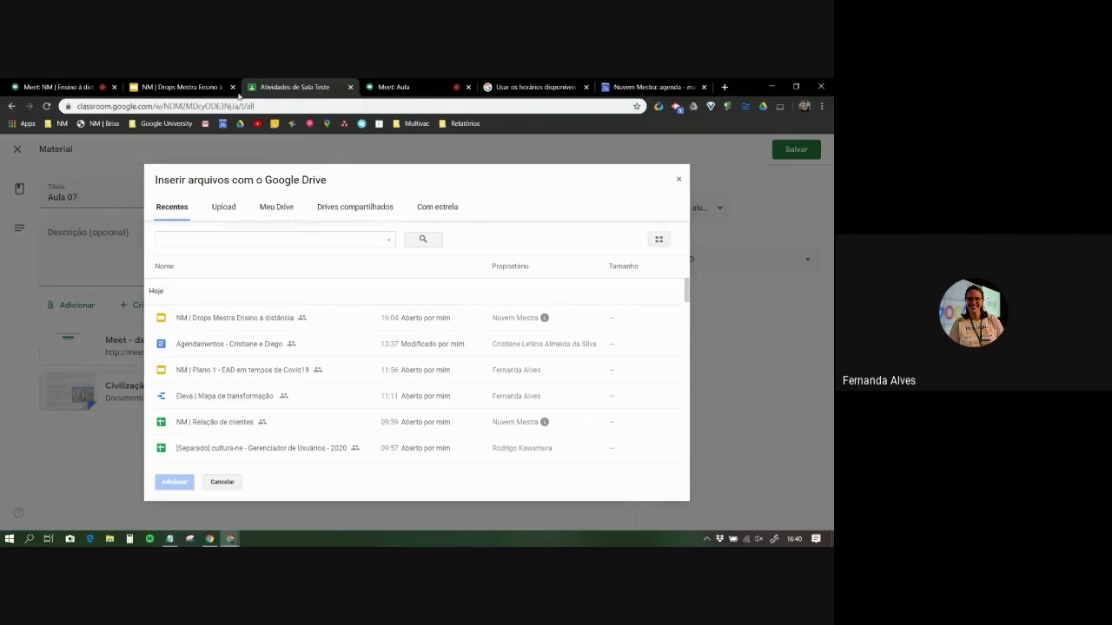
pyautogui.click(287, 208)
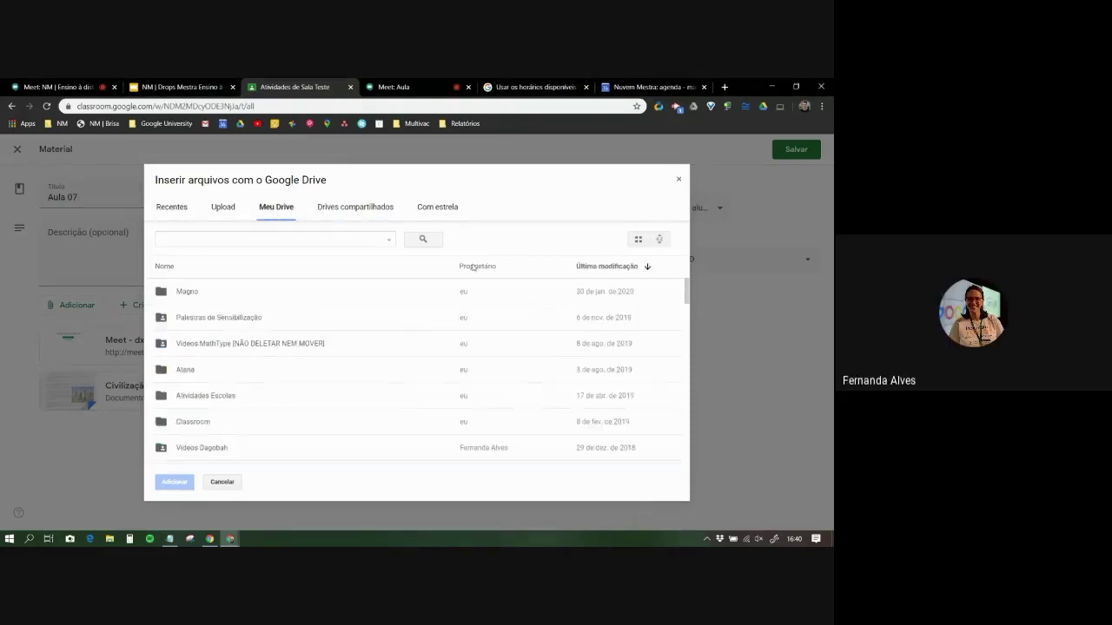
pyautogui.click(167, 268)
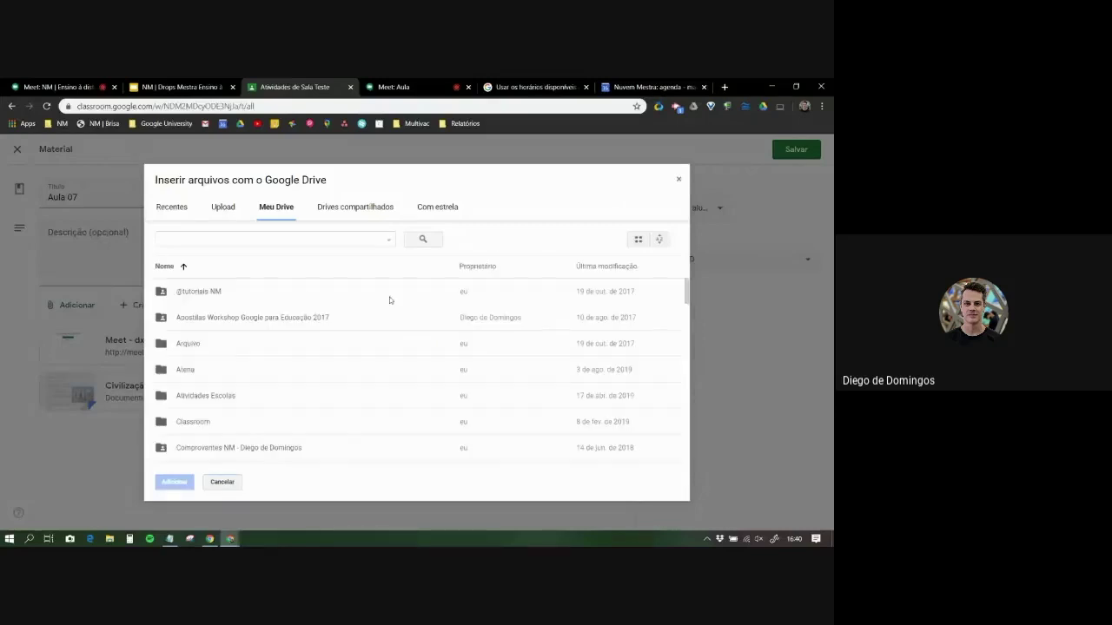
pyautogui.scroll(-4, 288, 301)
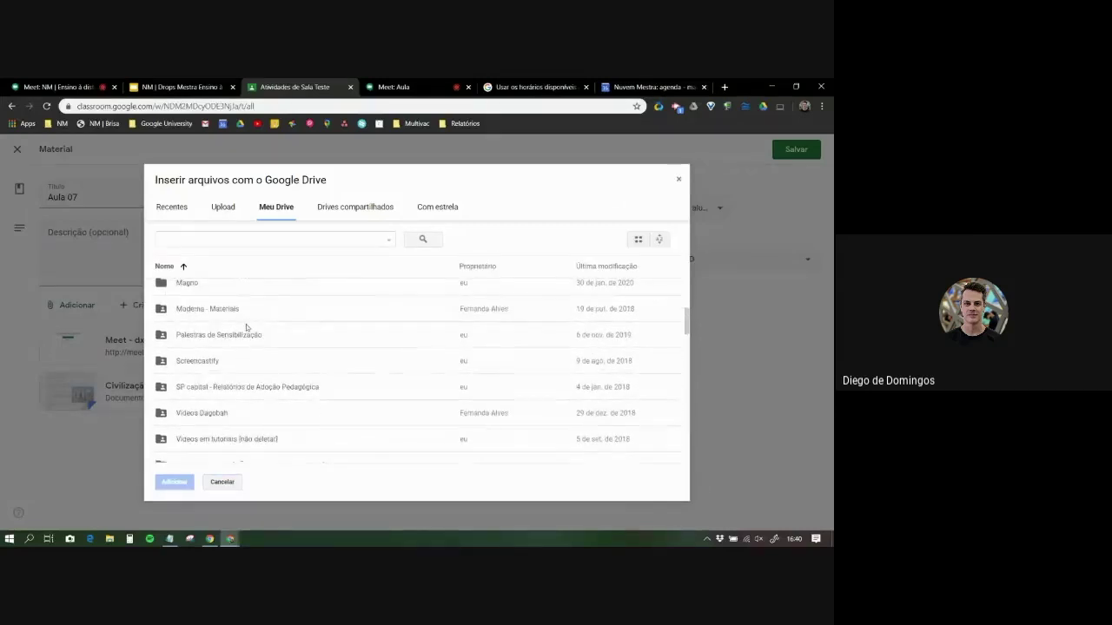
pyautogui.scroll(-1, 240, 365)
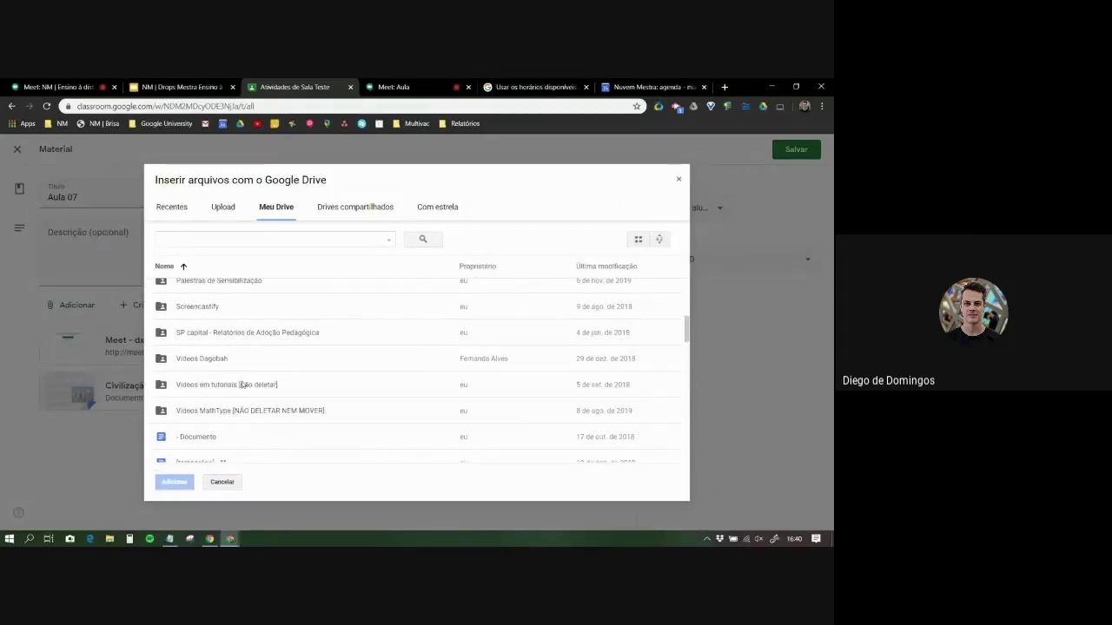
pyautogui.scroll(3, 247, 340)
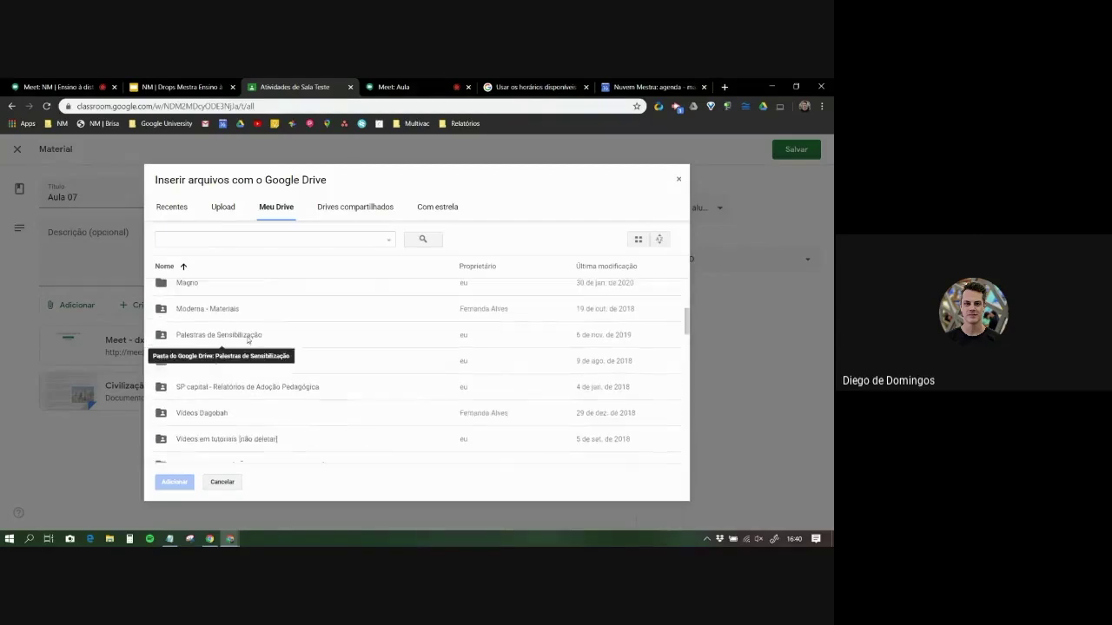
pyautogui.scroll(3, 247, 339)
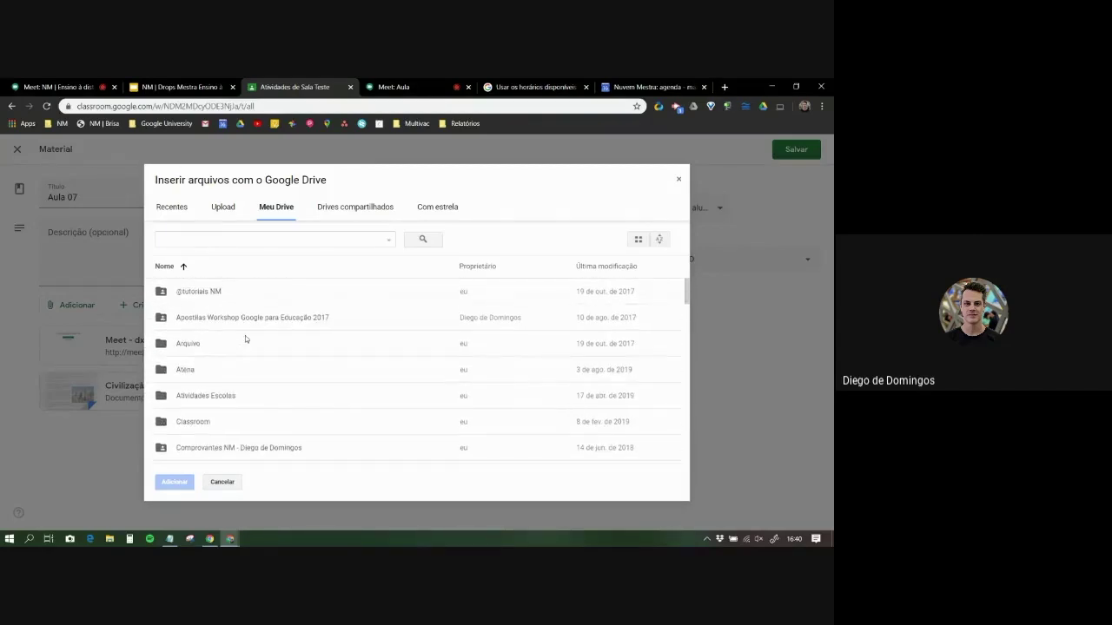
pyautogui.scroll(-10, 245, 339)
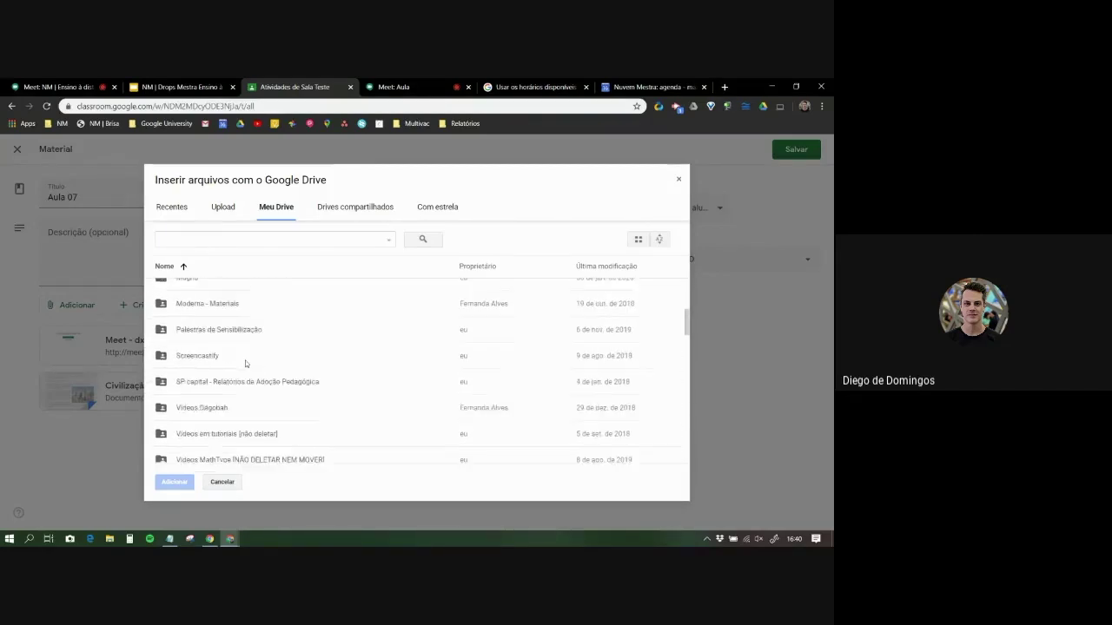
pyautogui.click(223, 480)
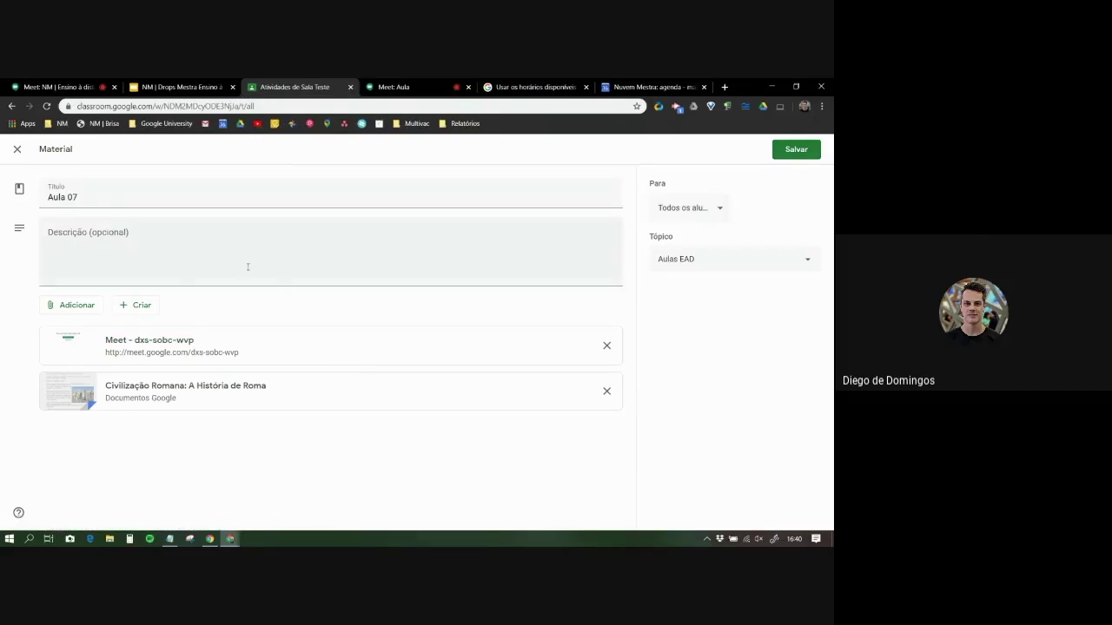
# Search Google Drive for "meet recording" to find a file to attach to the Aula 07 material
pyautogui.click(87, 308)
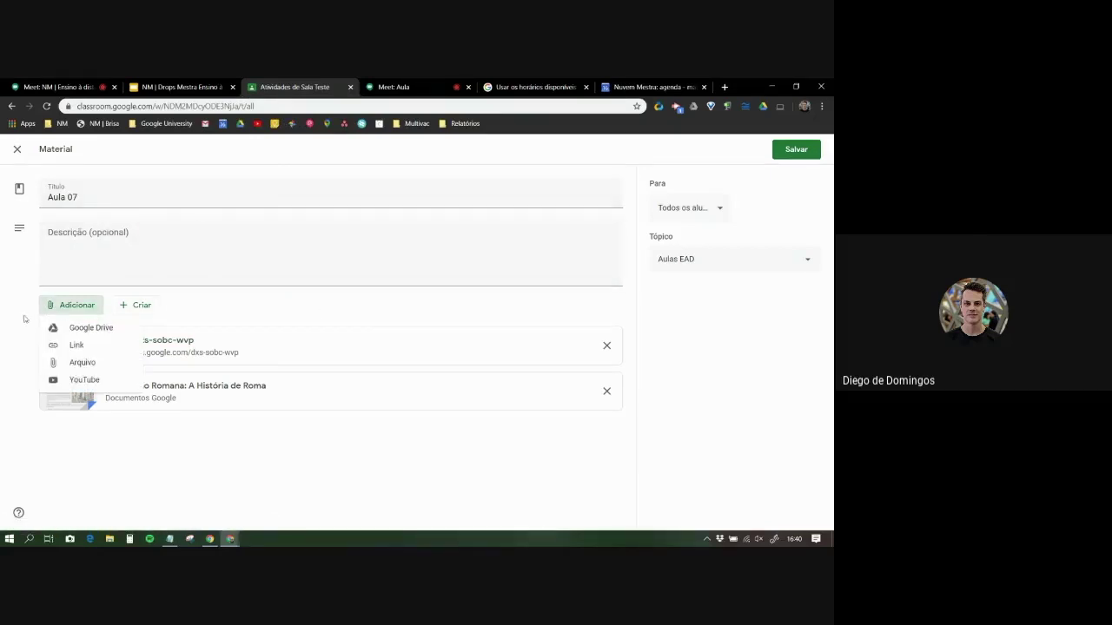
pyautogui.click(82, 329)
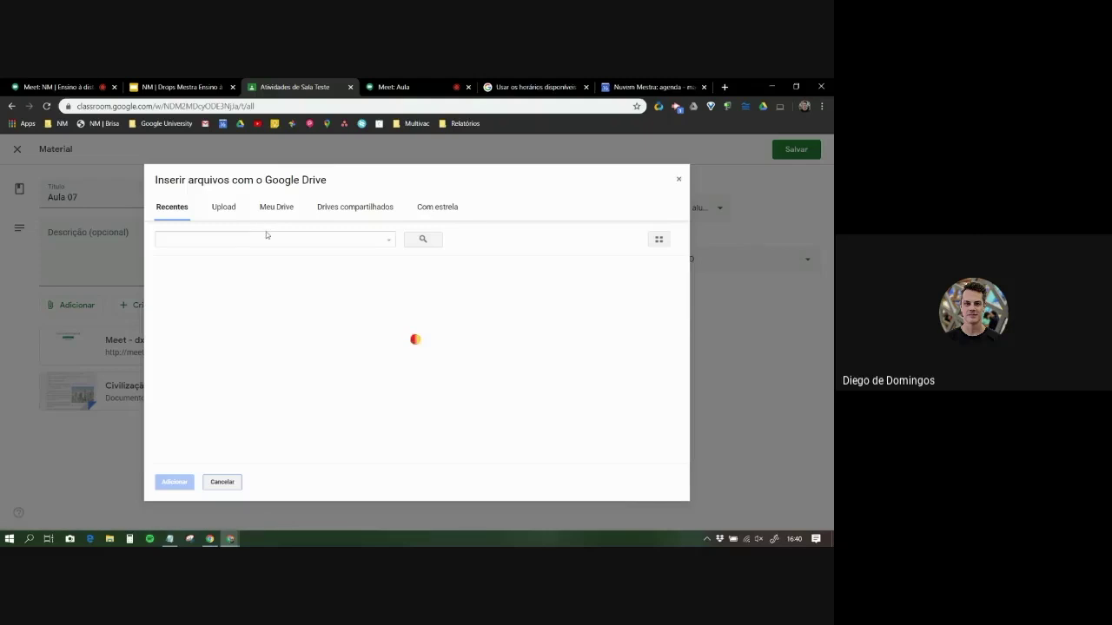
pyautogui.write('meet')
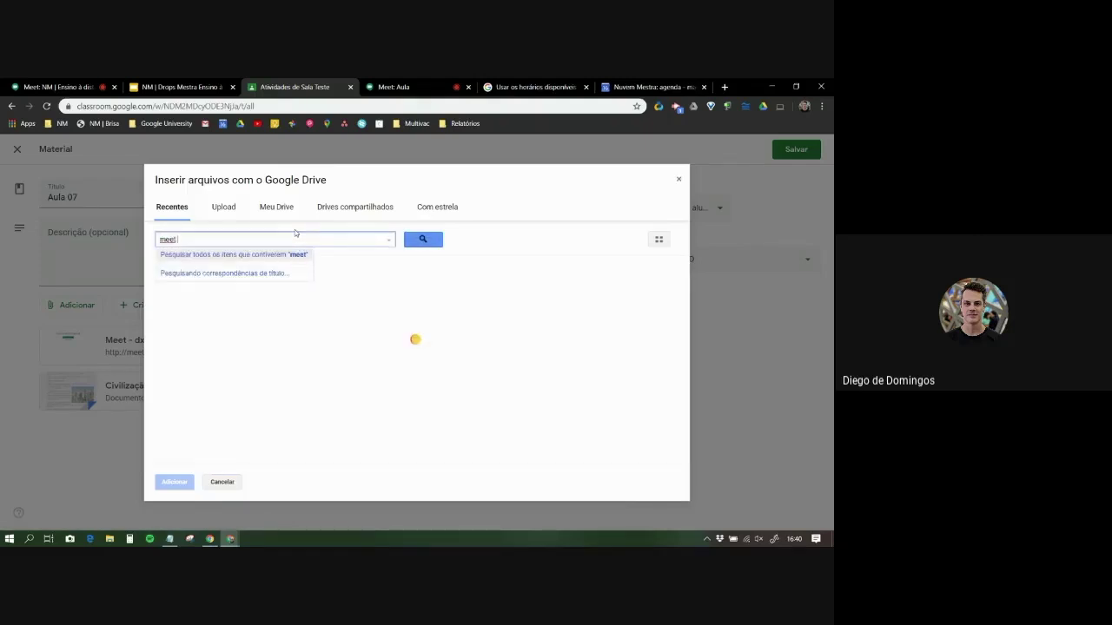
pyautogui.write(' recording')
pyautogui.press('Return')
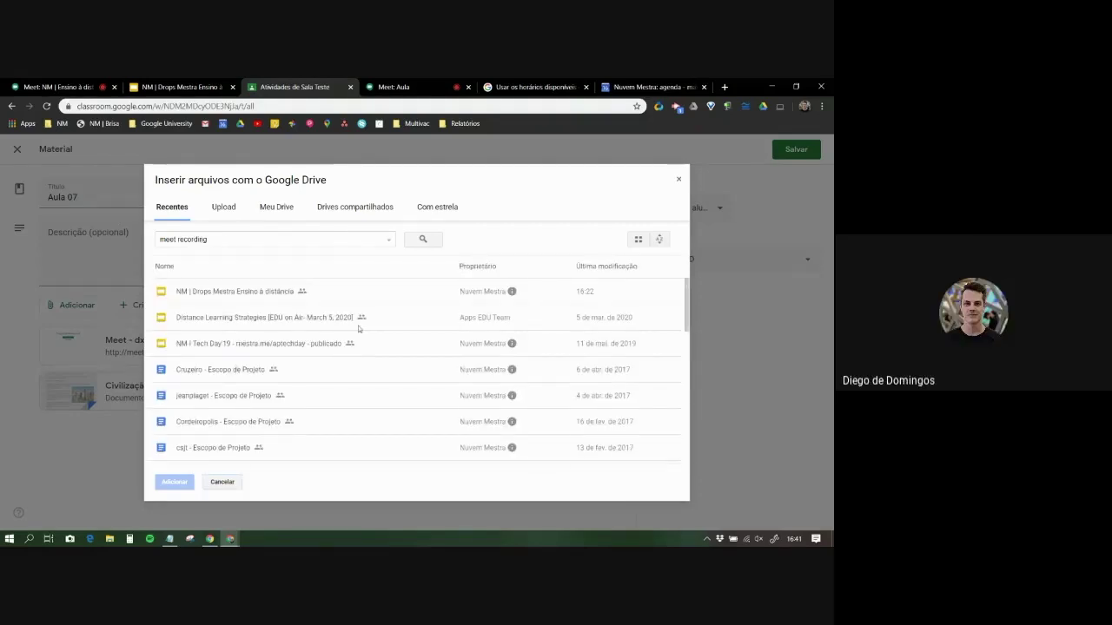
# Attach the presentation NM | Drops Mestra Ensino à distância from the Drive search results to the Aula 07 material and save the material
pyautogui.scroll(-10, 330, 323)
pyautogui.scroll(-10, 295, 378)
pyautogui.scroll(2, 309, 359)
pyautogui.scroll(-10, 294, 391)
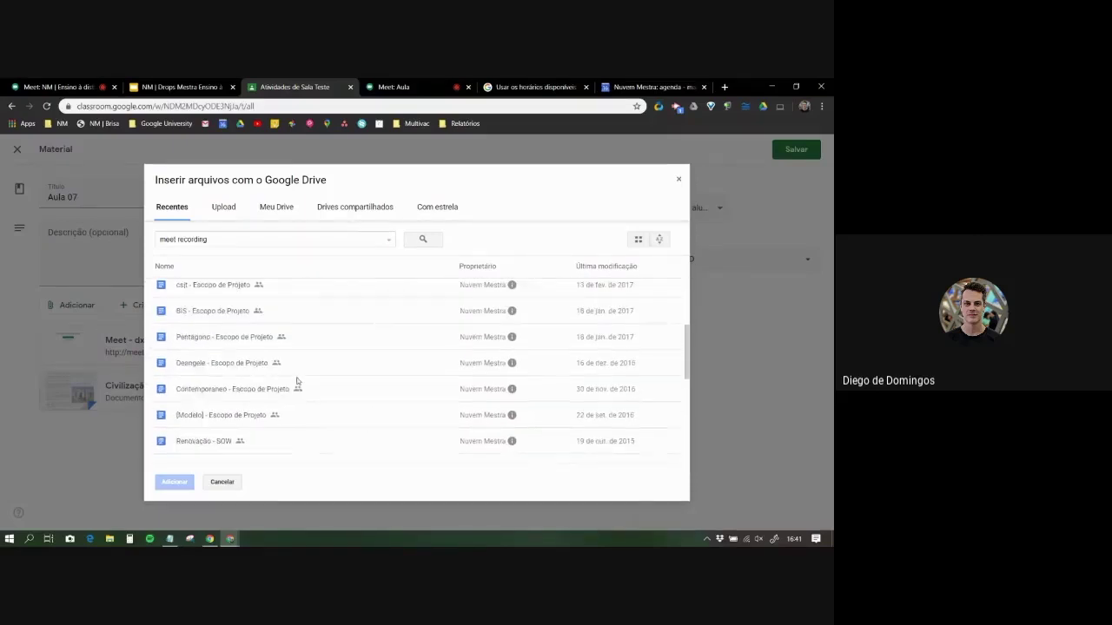
pyautogui.scroll(-2, 282, 386)
pyautogui.scroll(-2, 282, 386)
pyautogui.scroll(14, 269, 365)
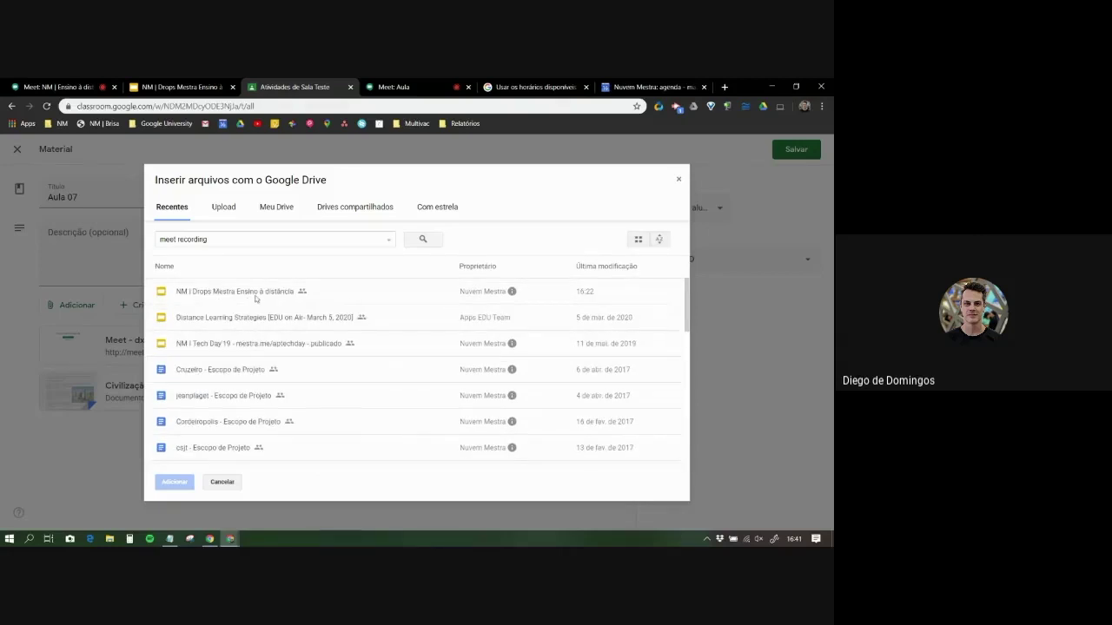
pyautogui.click(258, 296)
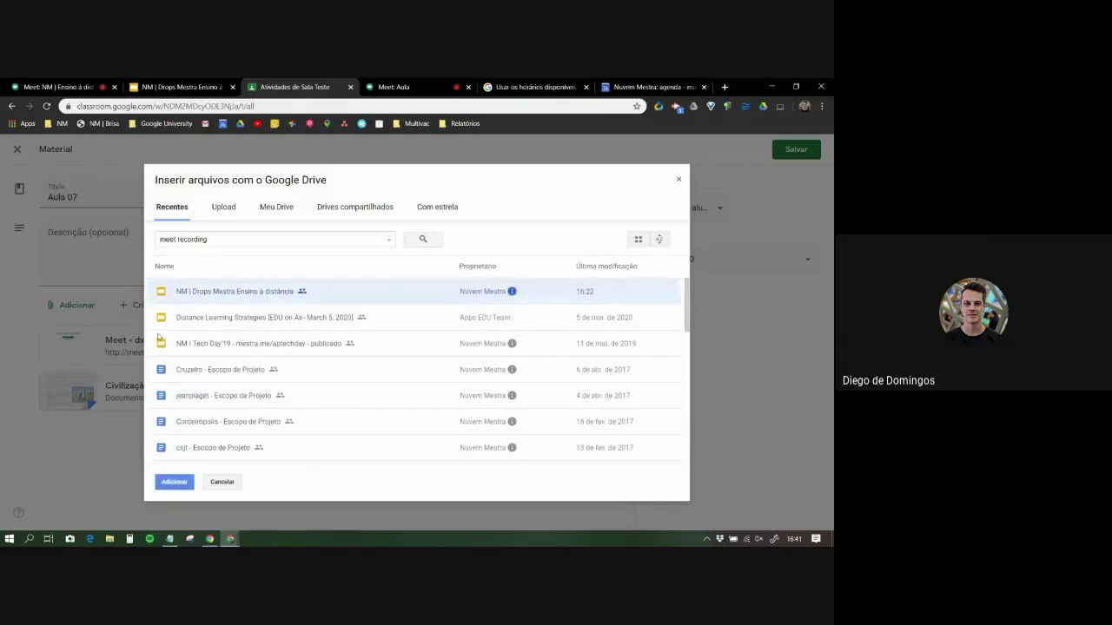
pyautogui.click(172, 483)
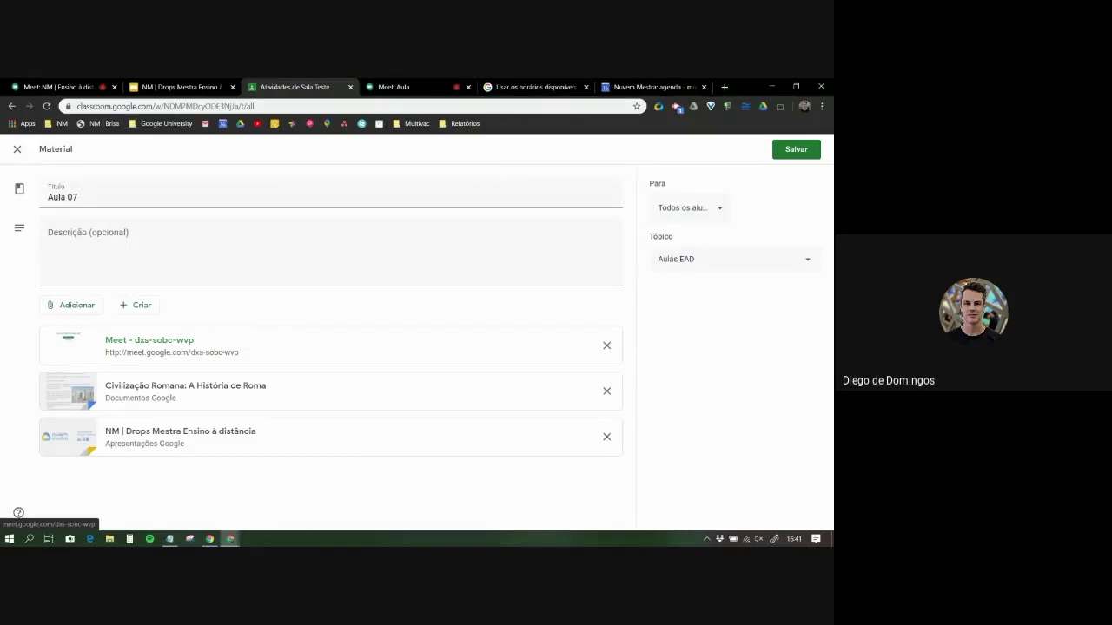
pyautogui.click(791, 153)
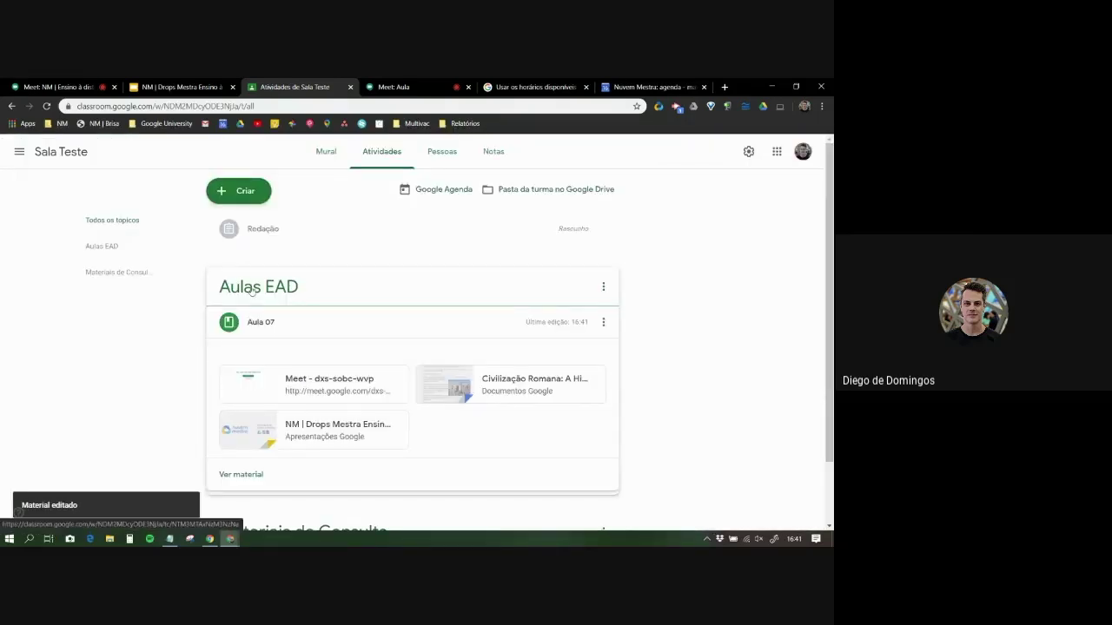
# Open Google Drive in a separate browser tab and search it for "meet recording"
pyautogui.click(186, 83)
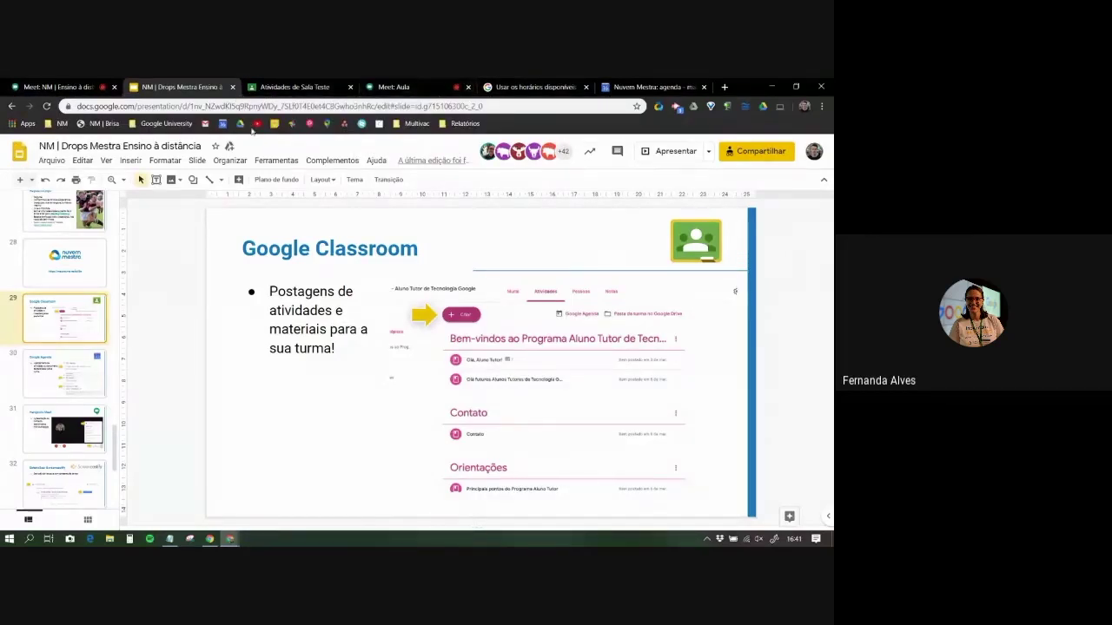
pyautogui.middleClick(240, 123)
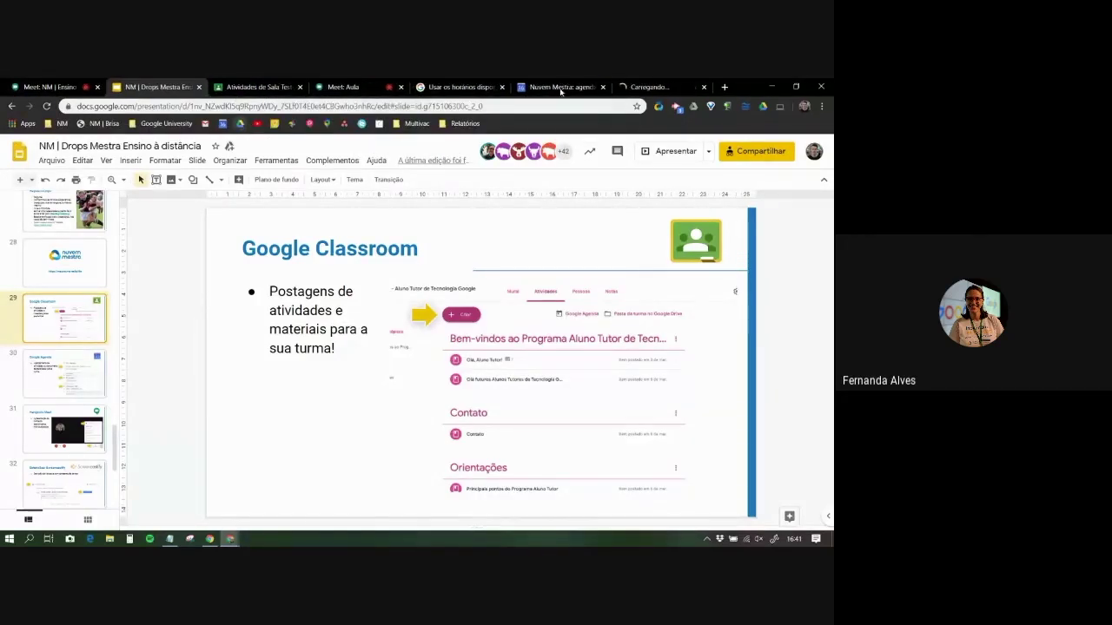
pyautogui.click(649, 84)
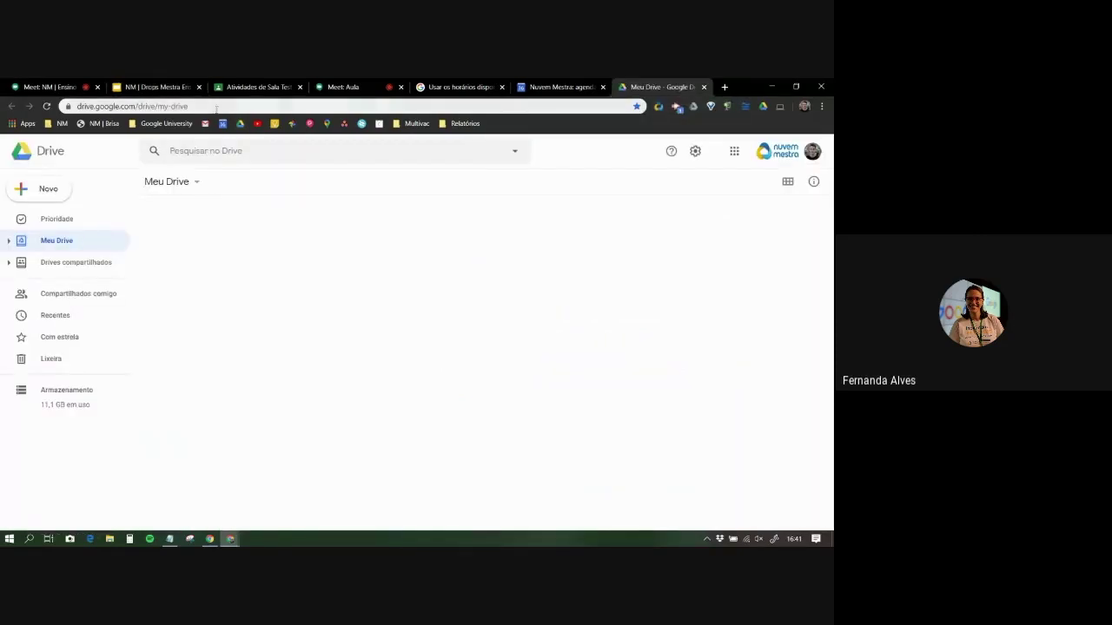
pyautogui.click(259, 152)
pyautogui.write('meet rec')
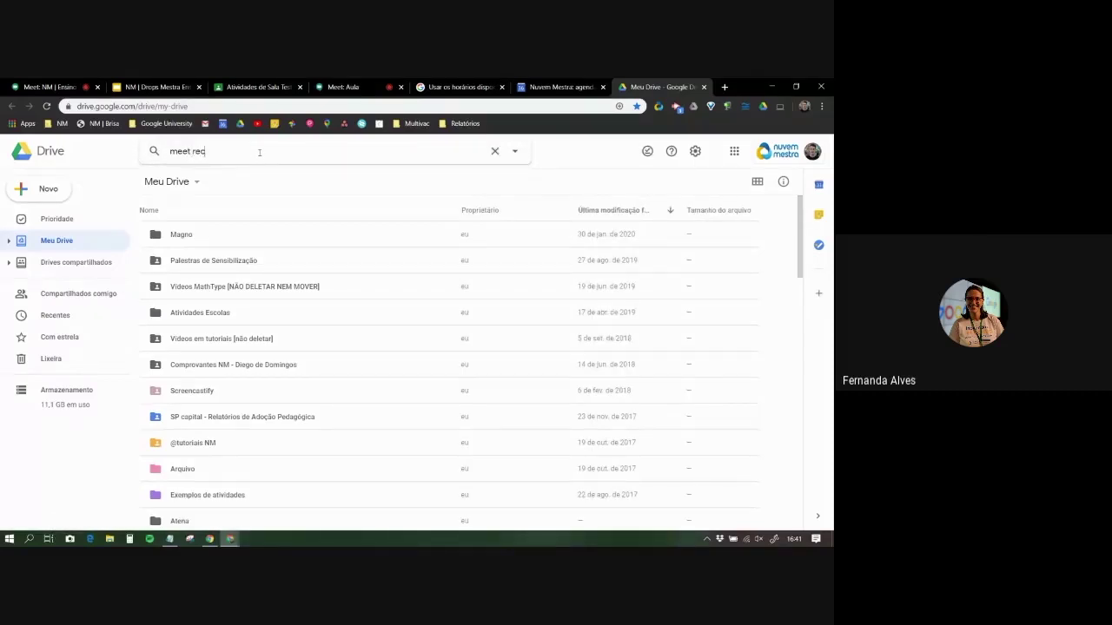
pyautogui.write('ording')
pyautogui.press('Return')
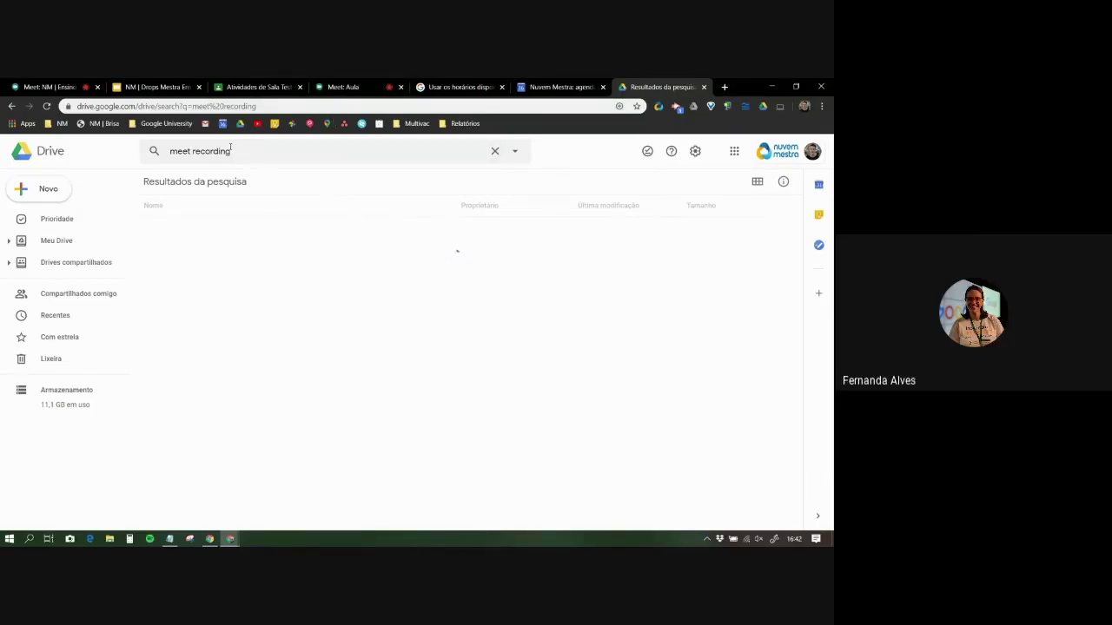
# Check the Aula meeting and return to the live Meet call where the screen is being presented
pyautogui.click(352, 86)
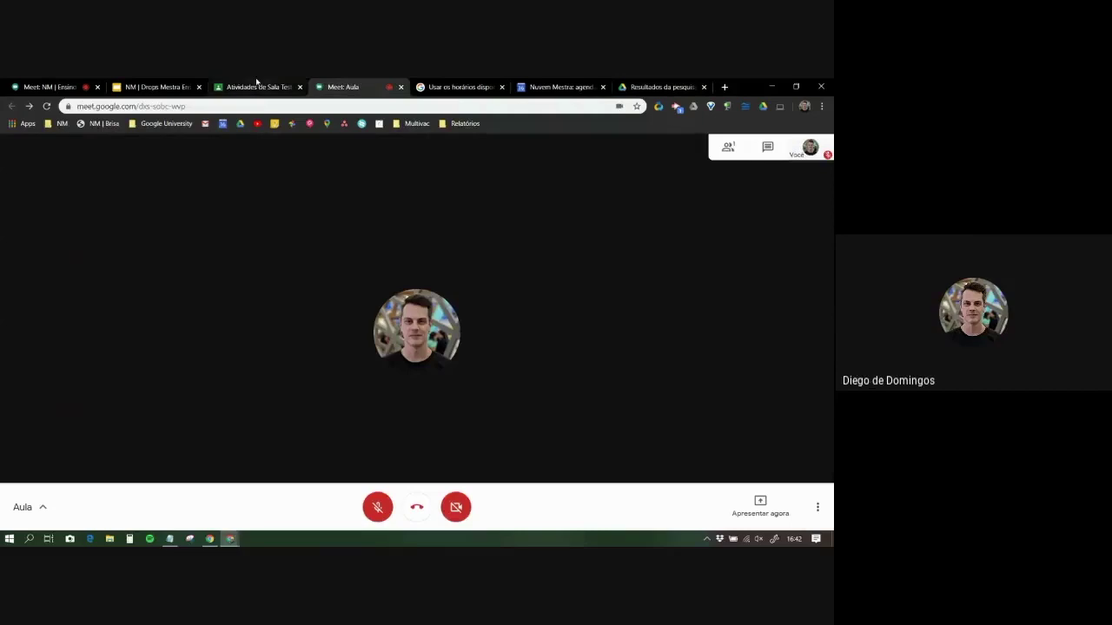
pyautogui.click(51, 87)
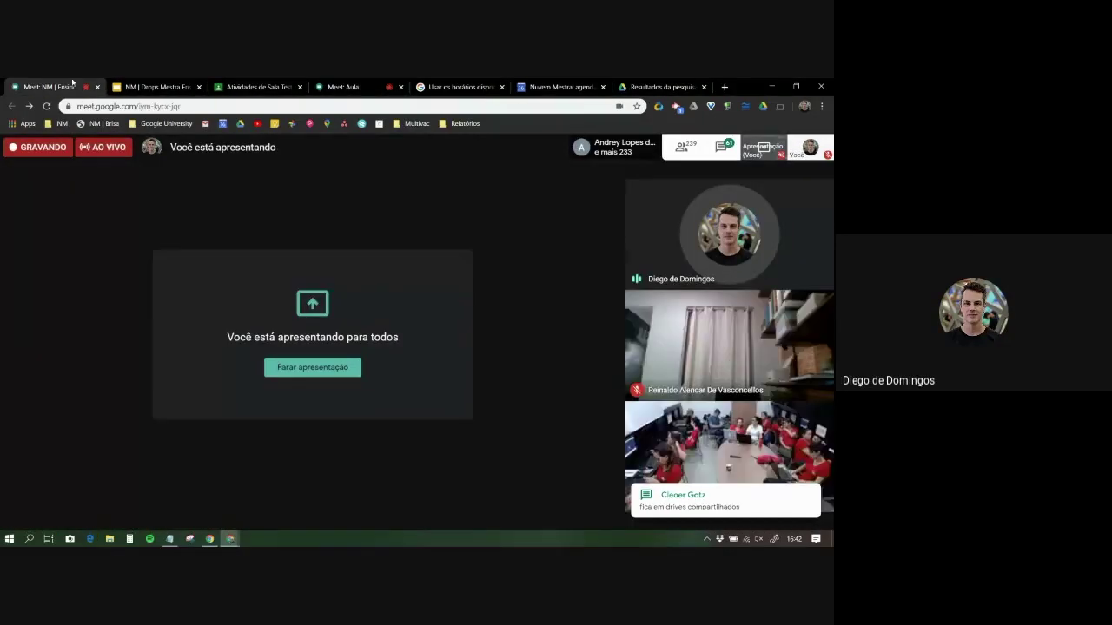